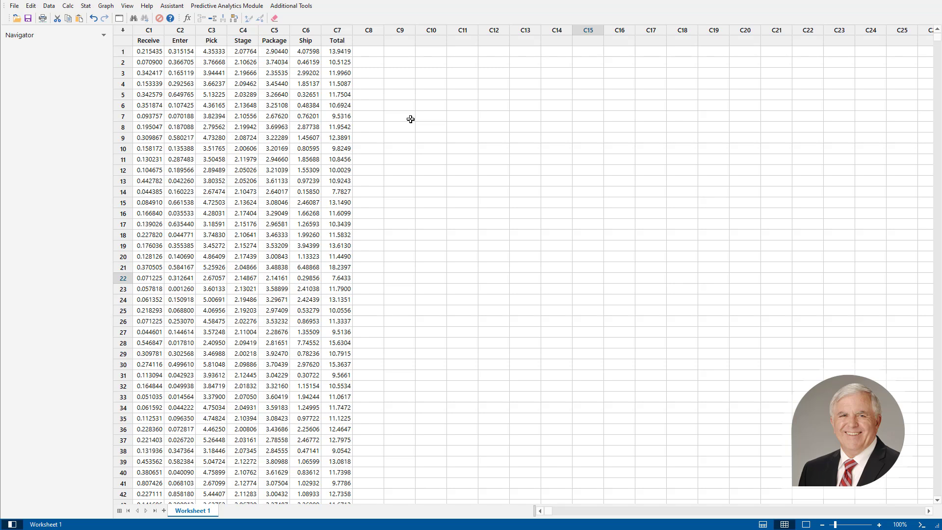
# Review the process step times in the worksheet down to the last data row, ending with the Total column selected
pyautogui.scroll(-5, 410, 119)
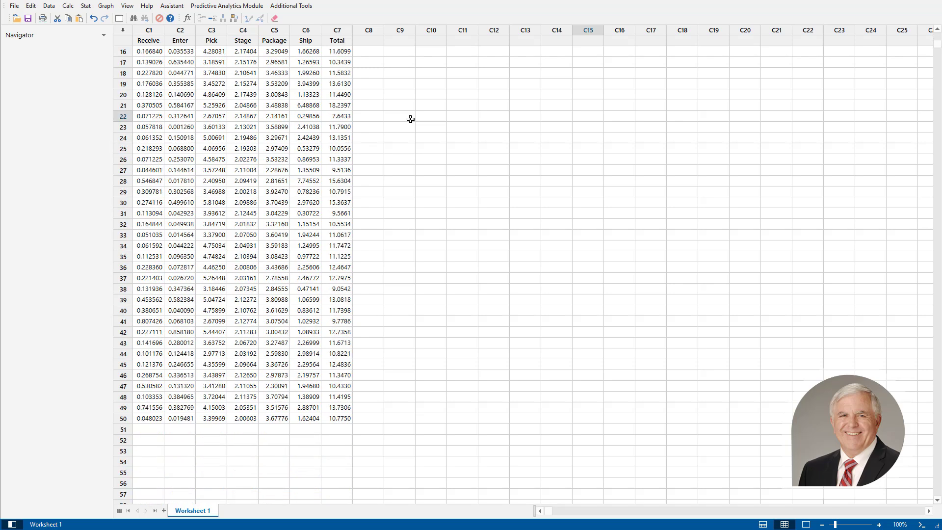
pyautogui.scroll(4, 410, 119)
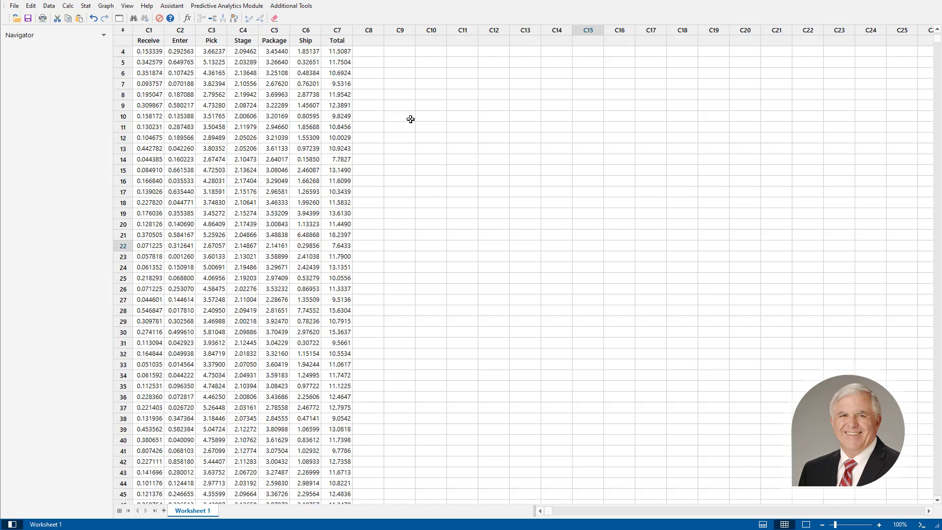
pyautogui.scroll(1, 410, 119)
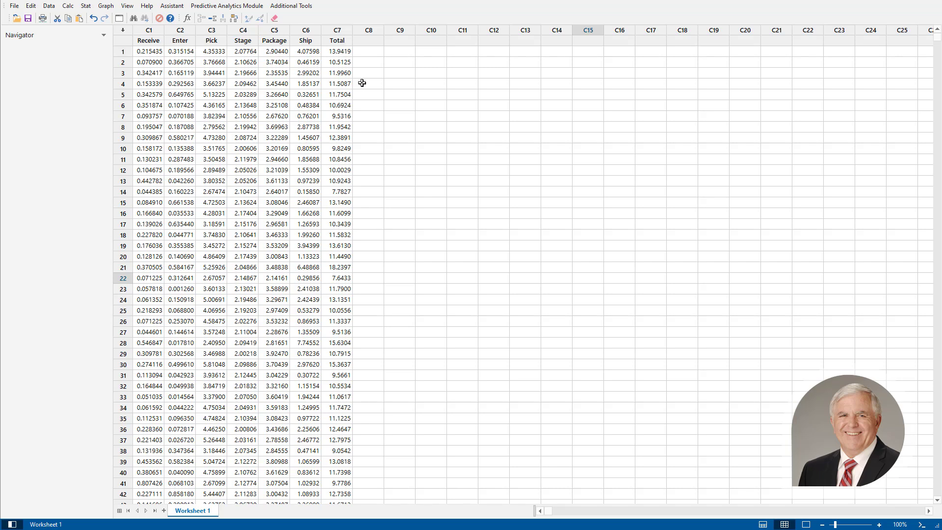
pyautogui.click(340, 28)
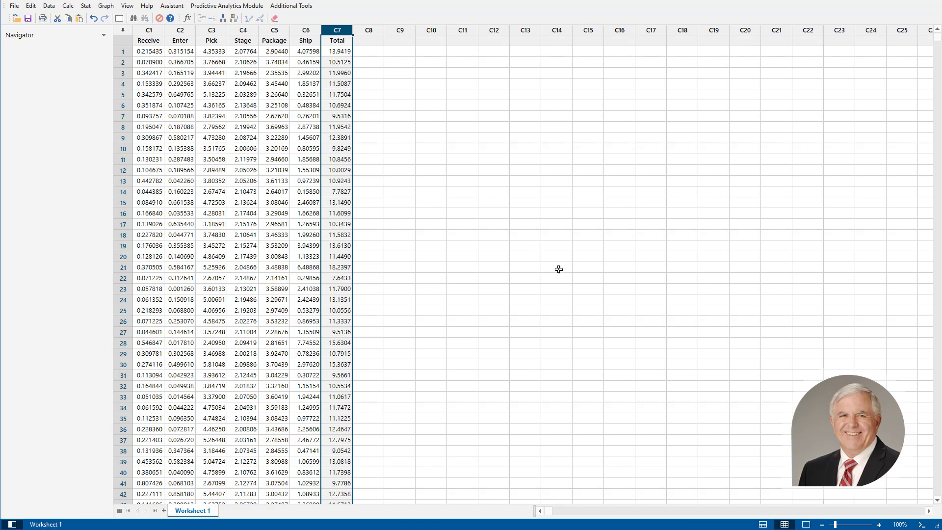
# Run Individual Distribution Identification on the Receive column with subgroup size 1, using all distributions and transformations
pyautogui.click(764, 524)
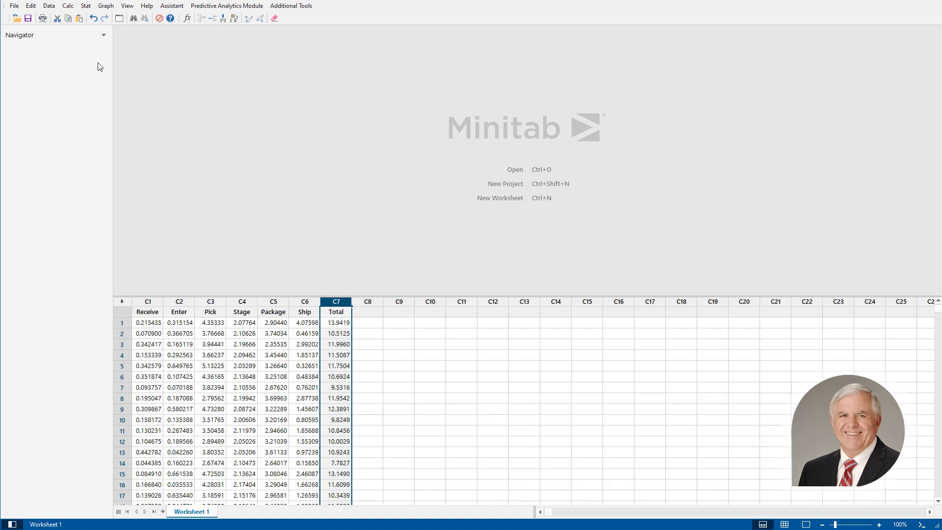
pyautogui.click(89, 6)
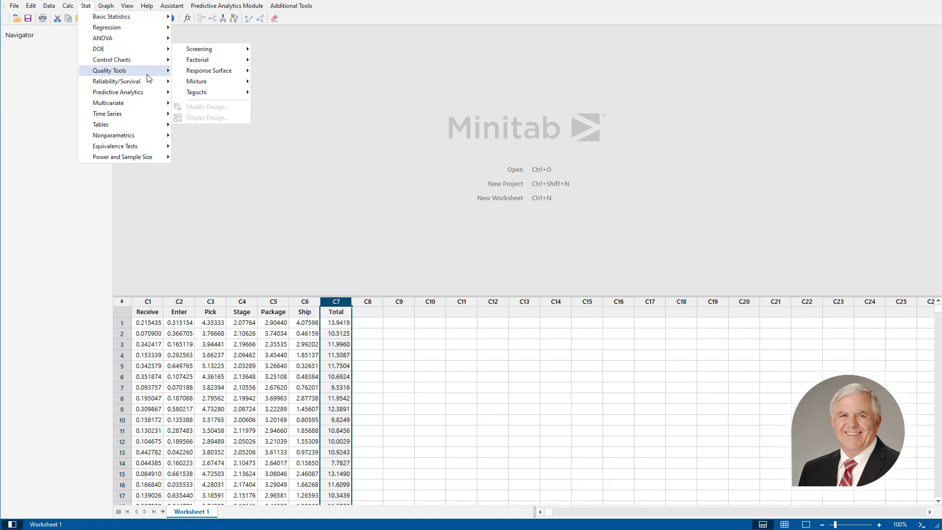
pyautogui.moveTo(145, 73)
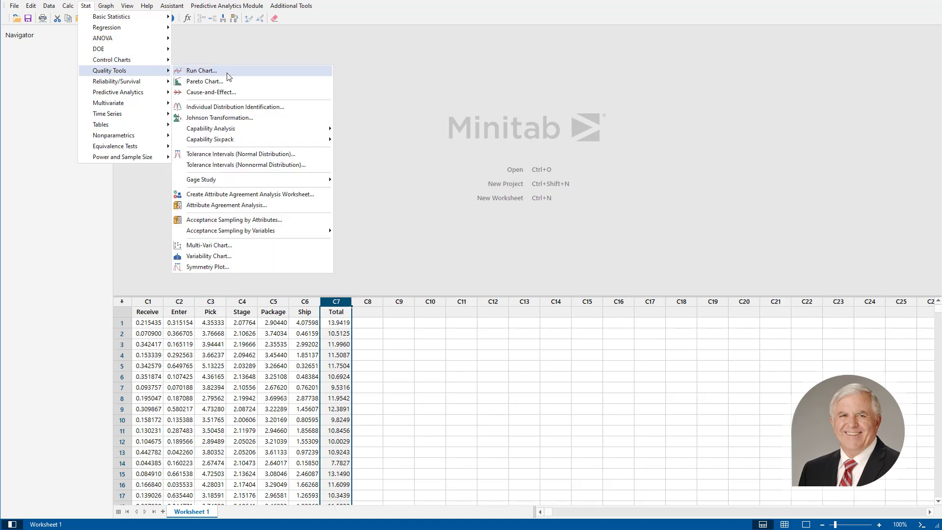
pyautogui.click(315, 111)
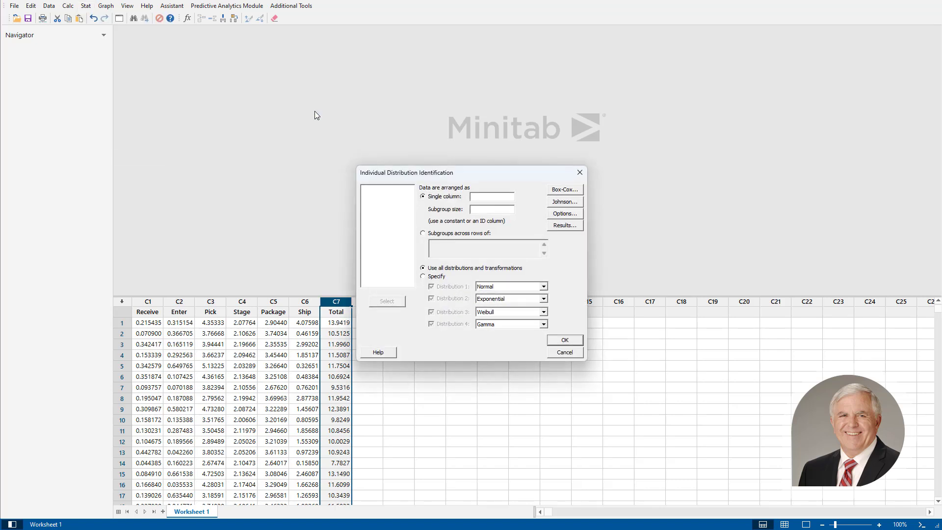
pyautogui.click(485, 197)
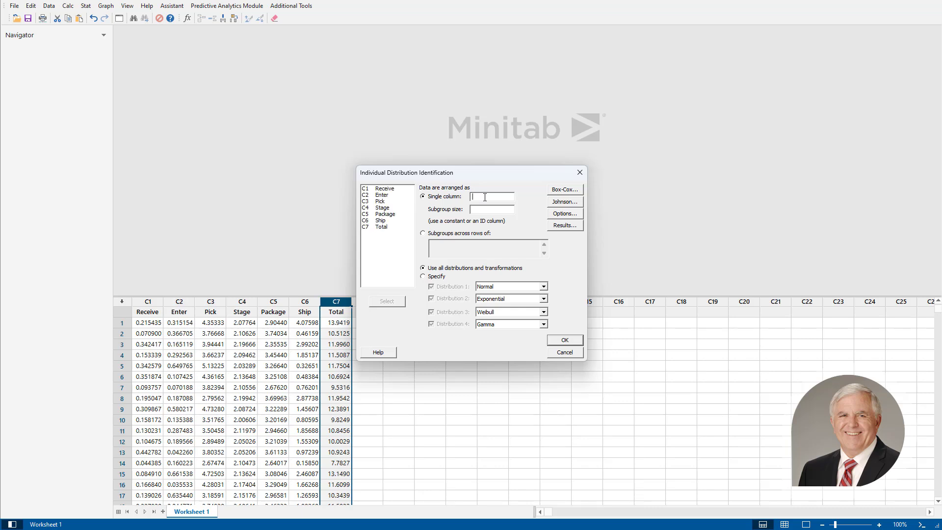
pyautogui.doubleClick(403, 190)
pyautogui.write('1')
pyautogui.click(578, 340)
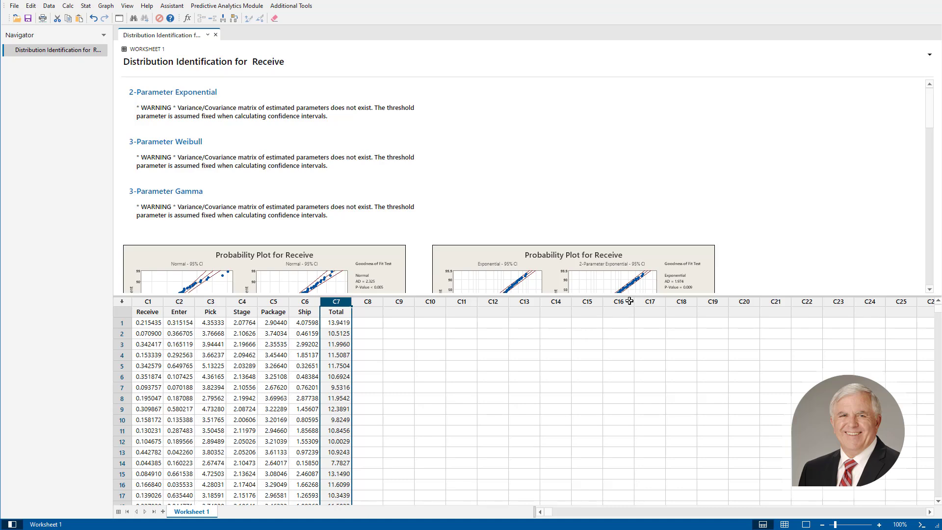
# Examine the probability plots, goodness-of-fit tests and ML parameter estimates in the Receive distribution output
pyautogui.click(805, 524)
pyautogui.scroll(-3, 771, 281)
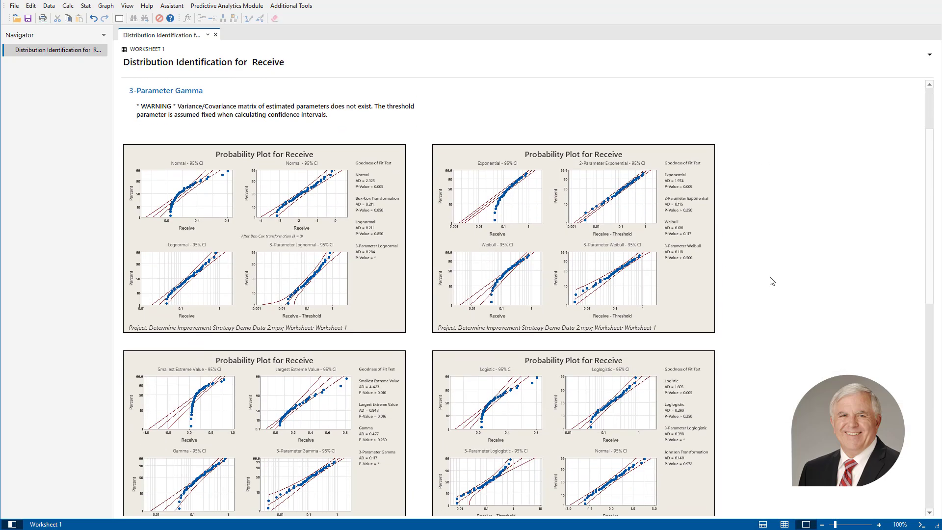
pyautogui.scroll(-10, 771, 281)
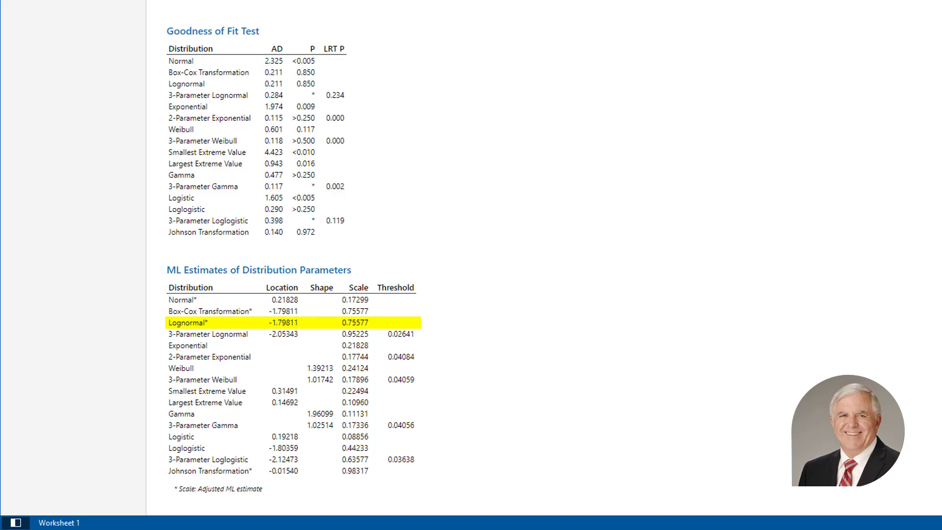
# Set up lognormal random data generation with 1000 rows stored in column C8
pyautogui.click(763, 524)
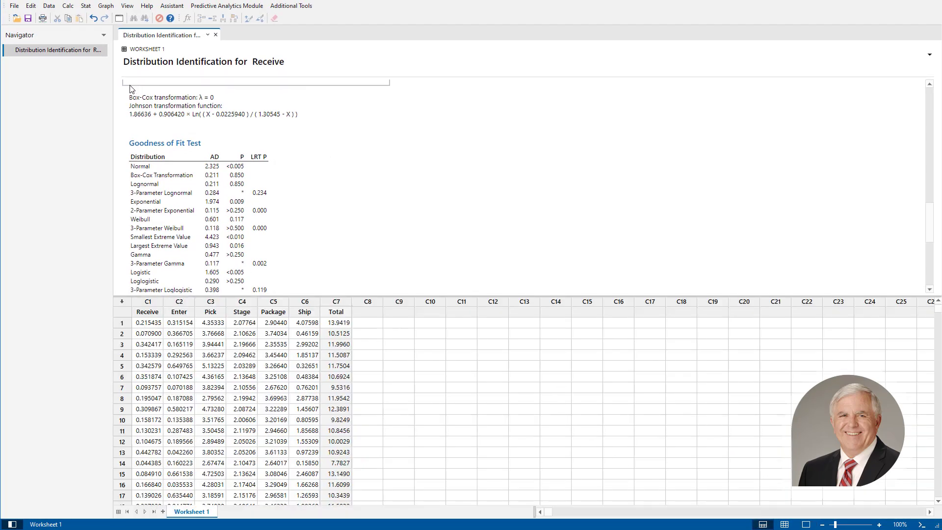
pyautogui.click(68, 7)
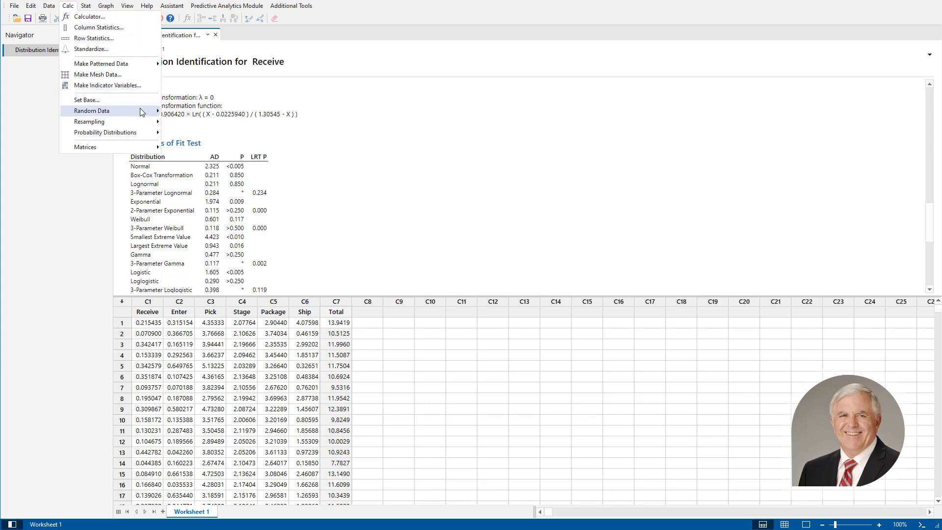
pyautogui.moveTo(140, 112)
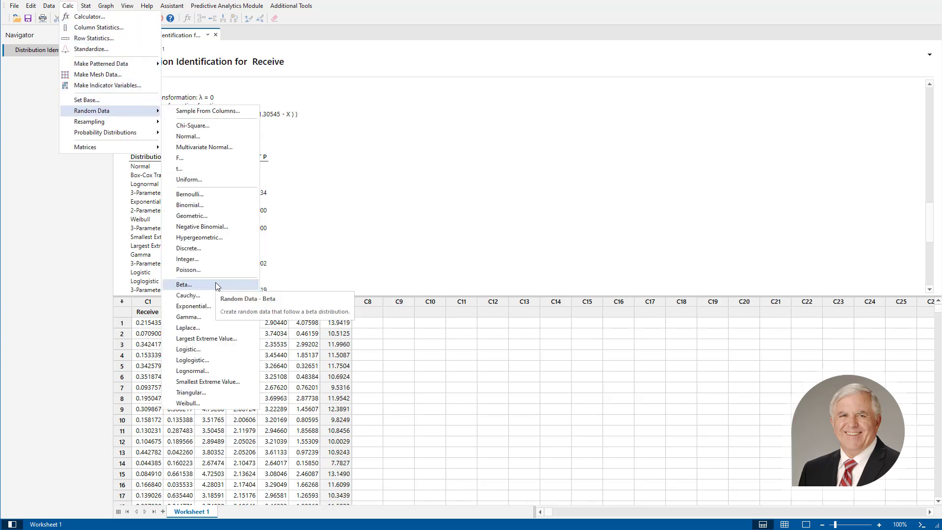
pyautogui.click(235, 370)
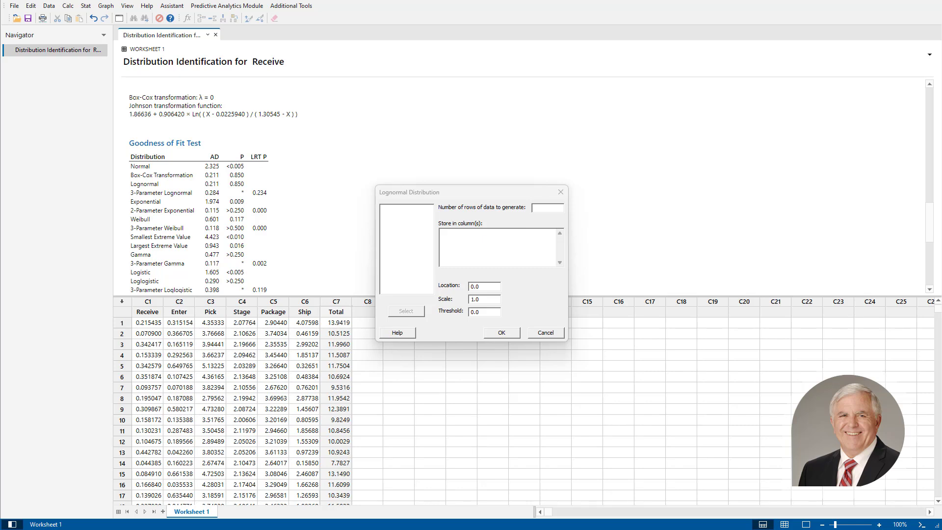
pyautogui.click(552, 210)
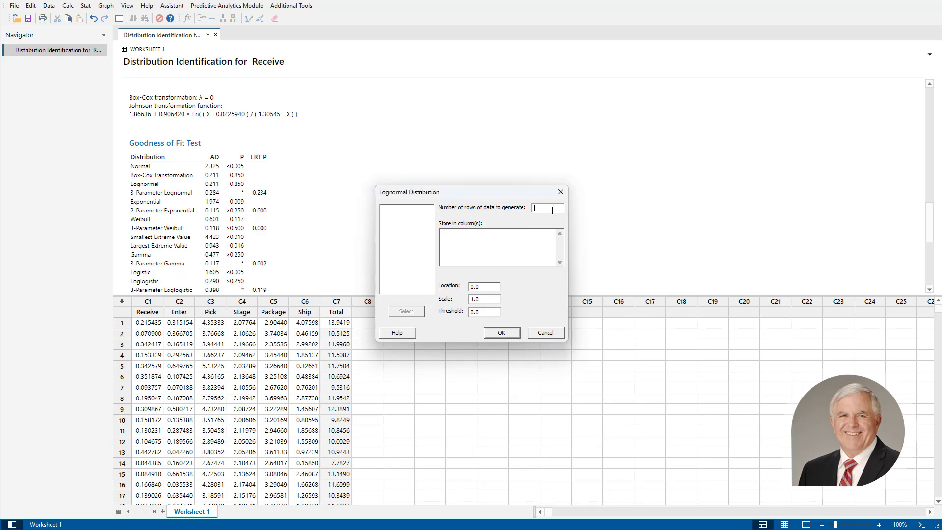
pyautogui.write('1000')
pyautogui.click(490, 237)
pyautogui.write('C8')
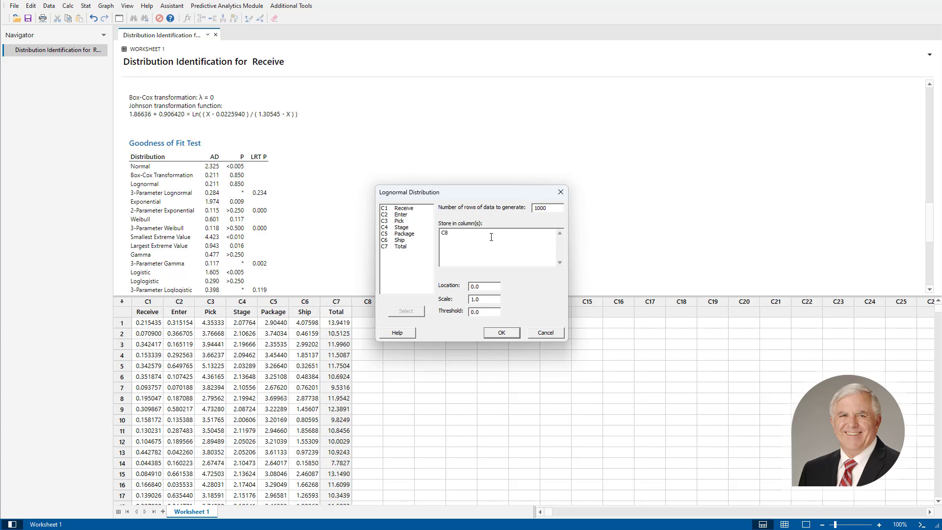
# Set the lognormal location to -1.79811 and the scale to 0.75577, and generate the random data
pyautogui.doubleClick(491, 288)
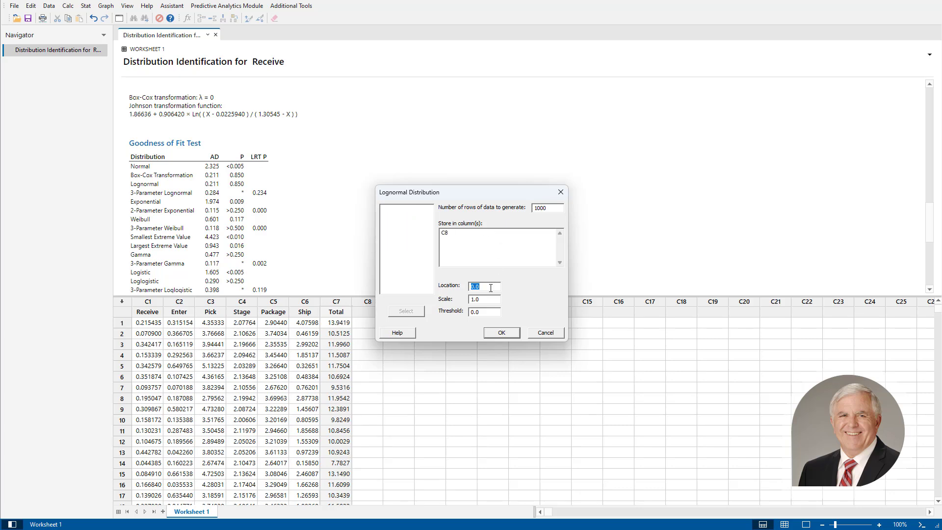
pyautogui.write('-1.7981')
pyautogui.press('Tab')
pyautogui.write('0.75577')
pyautogui.click(510, 335)
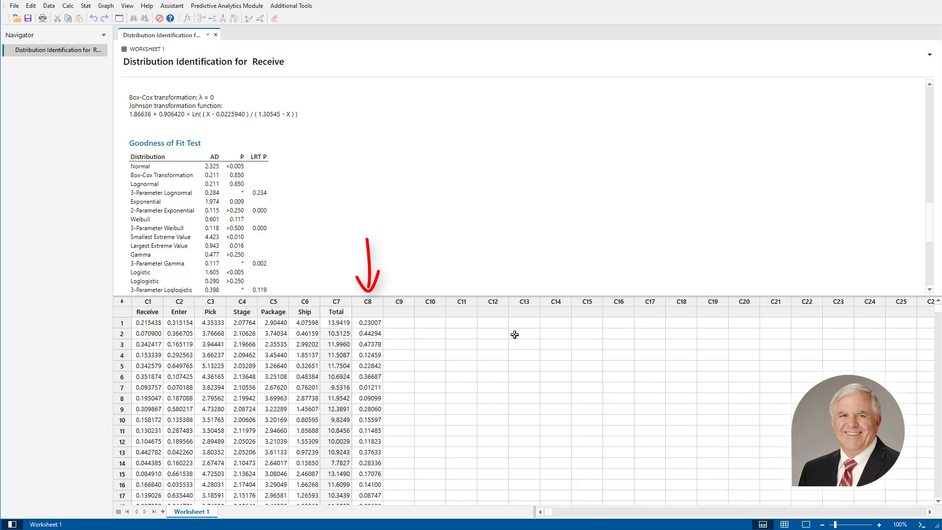
# Name column C8, which holds the simulated data, ReceiveSim
pyautogui.click(371, 311)
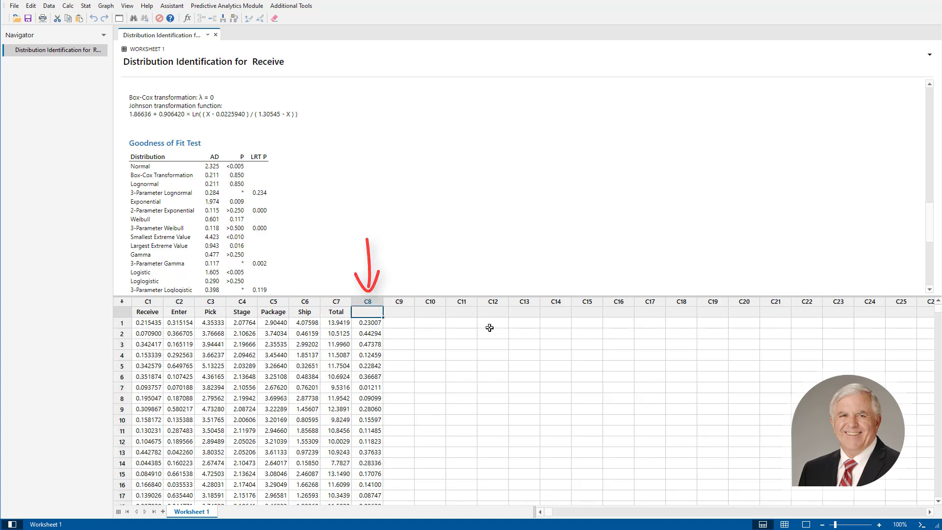
pyautogui.write('Rece')
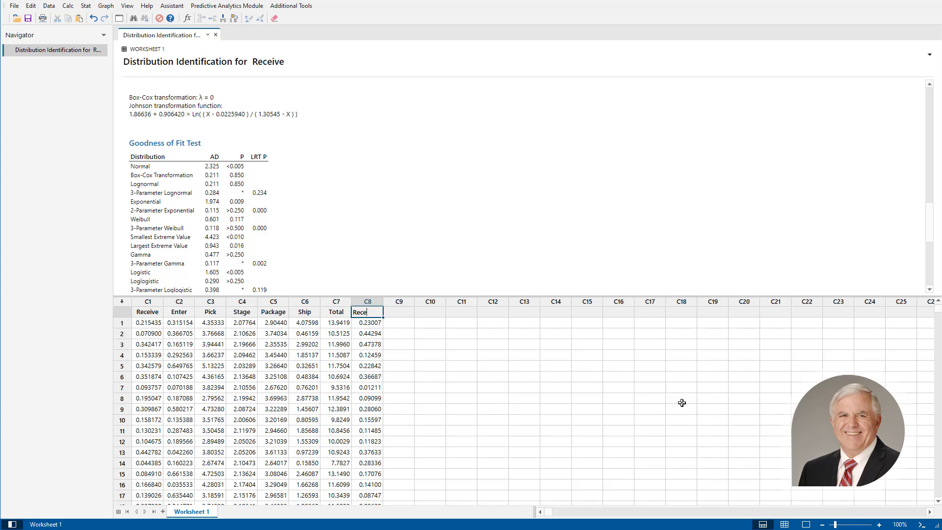
pyautogui.write('iveSim')
pyautogui.press('Return')
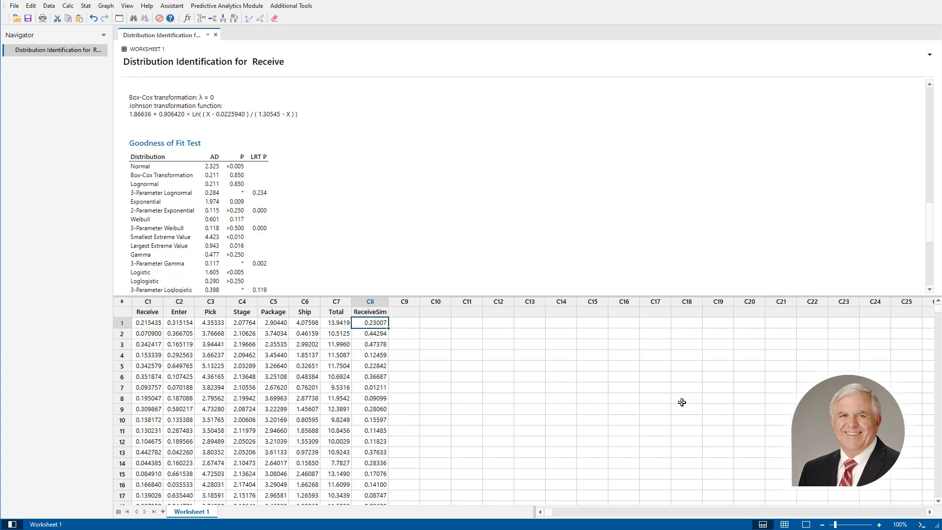
# Look through the simulated ReceiveSim values in the full worksheet, and return to the combined output and worksheet view
pyautogui.click(806, 524)
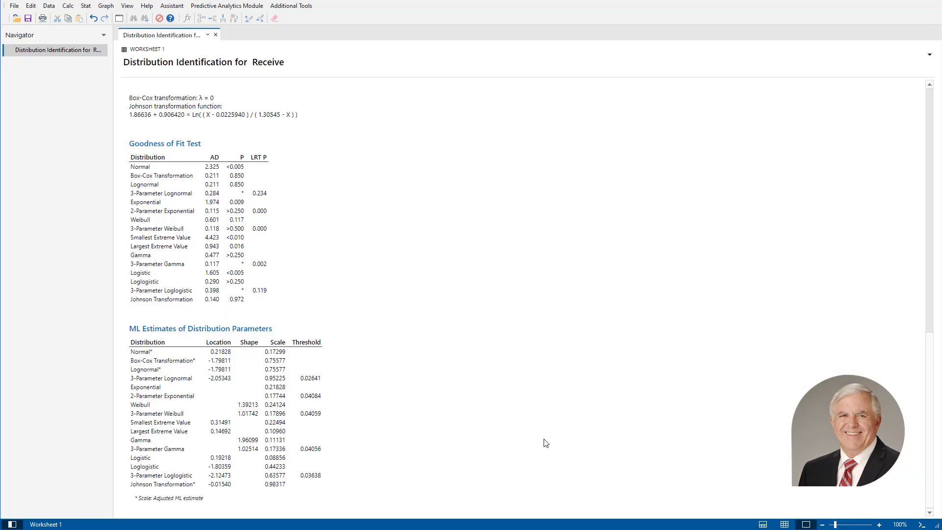
pyautogui.click(785, 524)
pyautogui.scroll(-20, 556, 357)
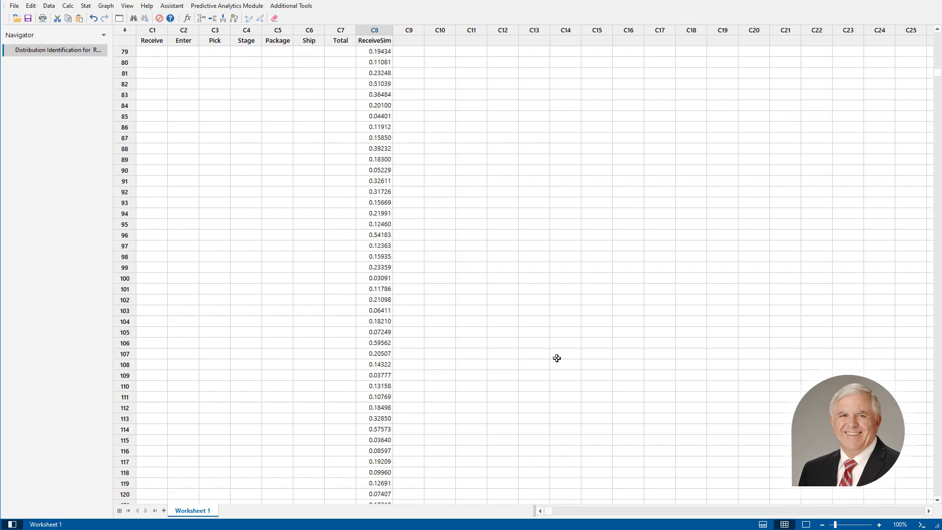
pyautogui.scroll(20, 557, 358)
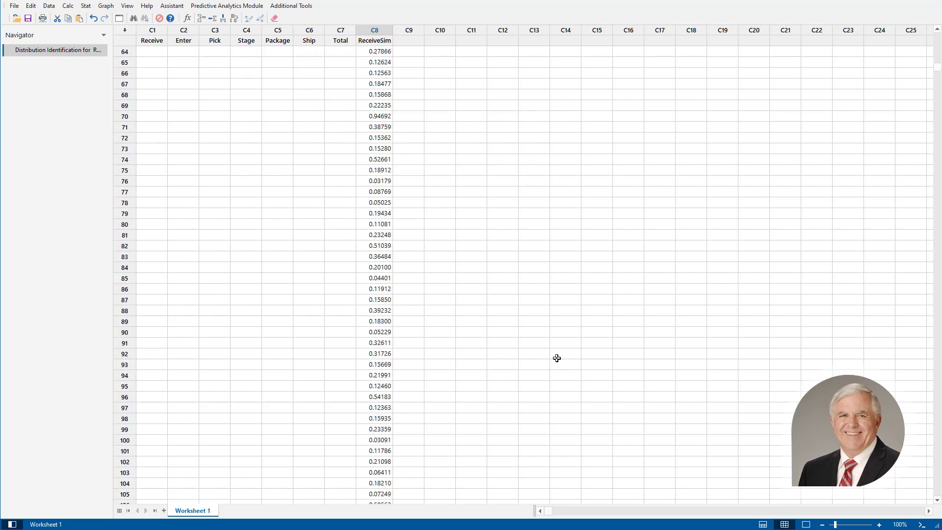
pyautogui.scroll(3, 557, 358)
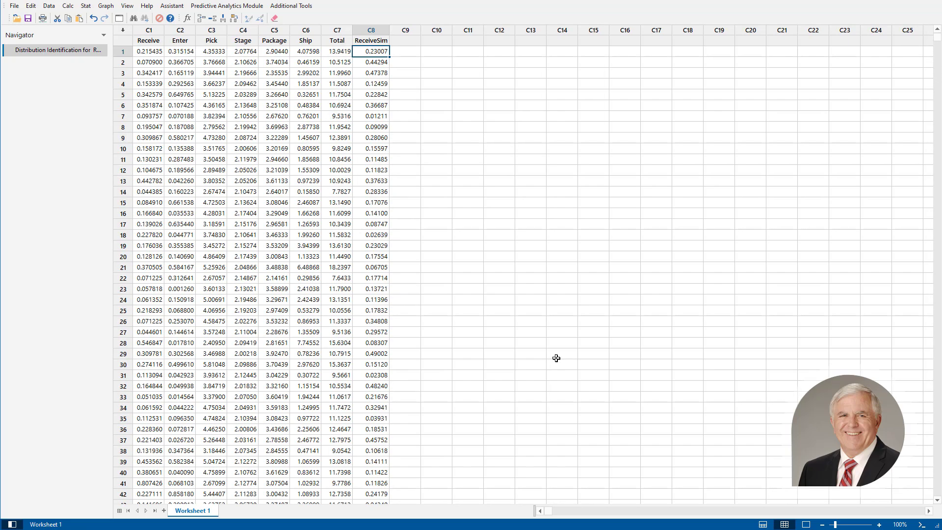
pyautogui.click(769, 524)
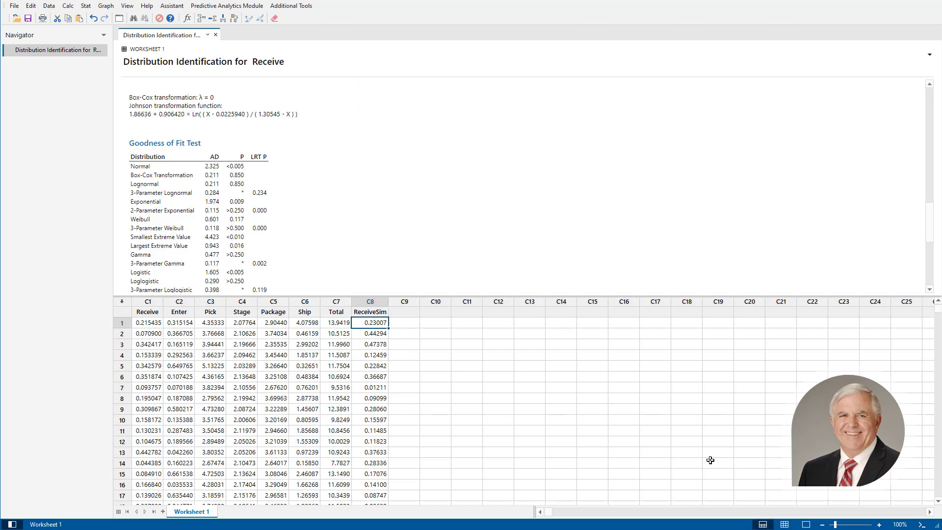
# Name columns C9 through C14 EnterSim, PickSim, StageSim, PackageSim, ShipSim and TotalSim
pyautogui.click(409, 313)
pyautogui.write('Ent')
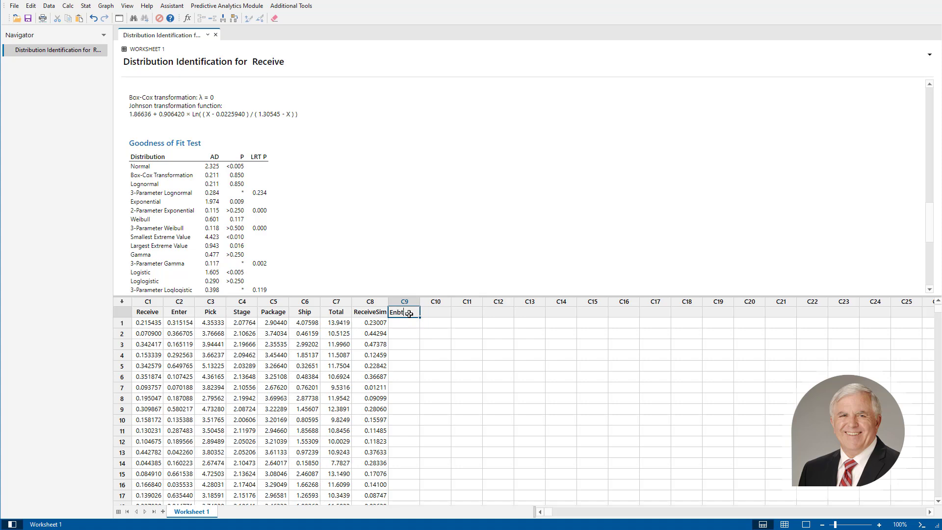
pyautogui.write('erSim')
pyautogui.press('Tab')
pyautogui.write('PickSim')
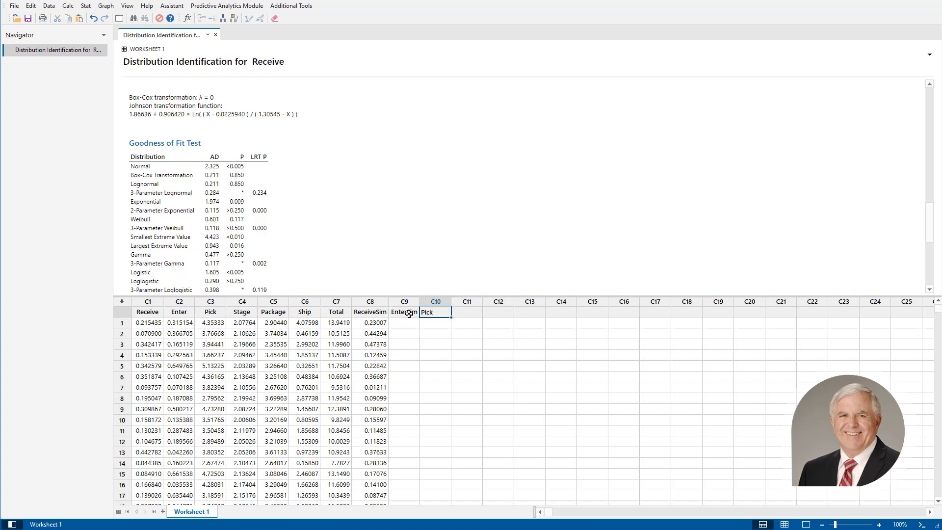
pyautogui.press('Tab')
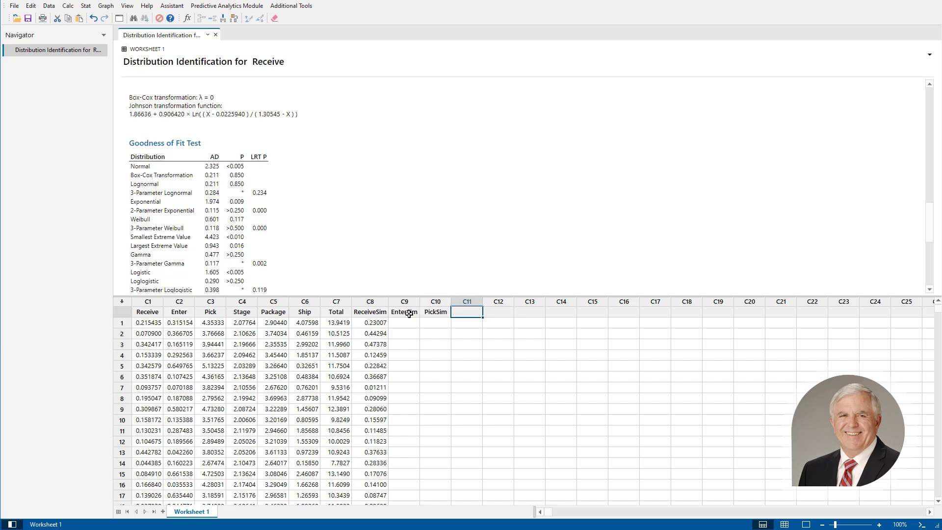
pyautogui.write('StageSim')
pyautogui.press('Tab')
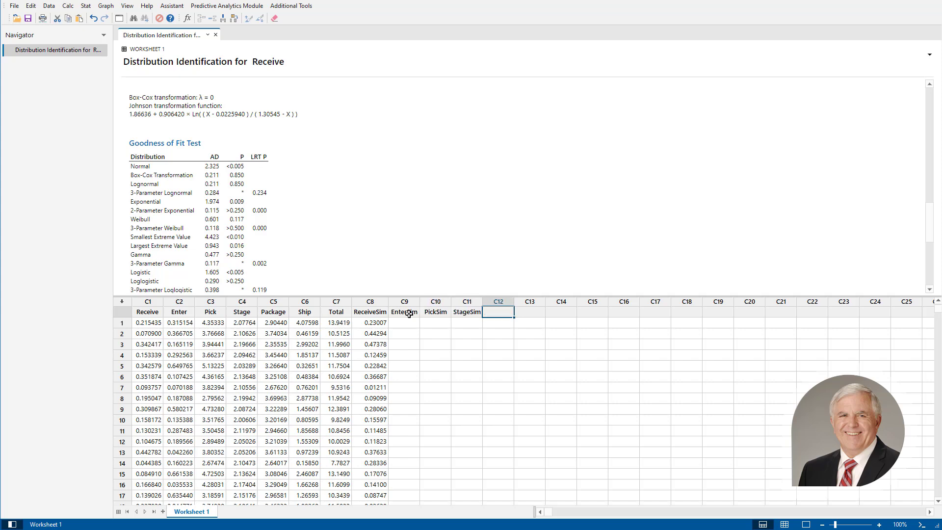
pyautogui.write('PackageSim')
pyautogui.press('Tab')
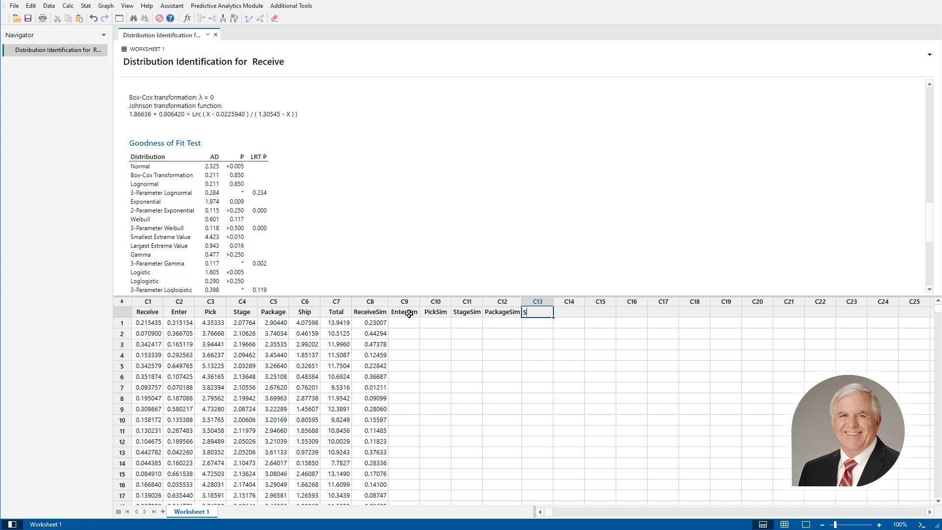
pyautogui.write('ShipSim')
pyautogui.press('Tab')
pyautogui.write('TotalSim')
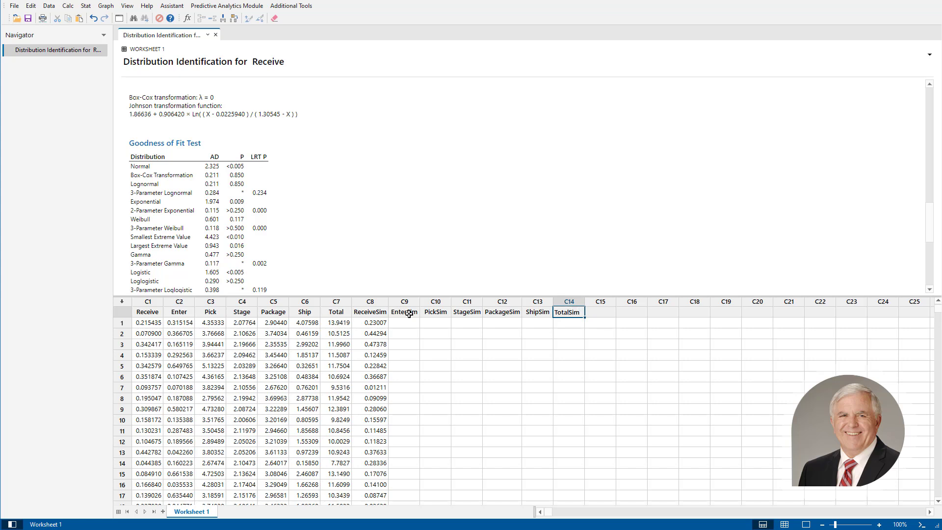
pyautogui.press('Return')
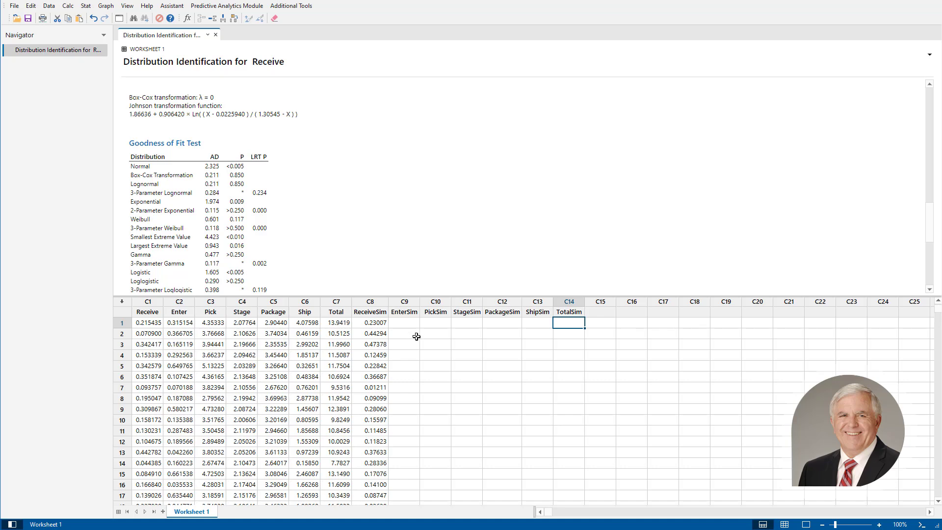
# Run an Individual Distribution Identification on the Enter column, replacing the previously analysed column
pyautogui.click(86, 5)
pyautogui.moveTo(134, 74)
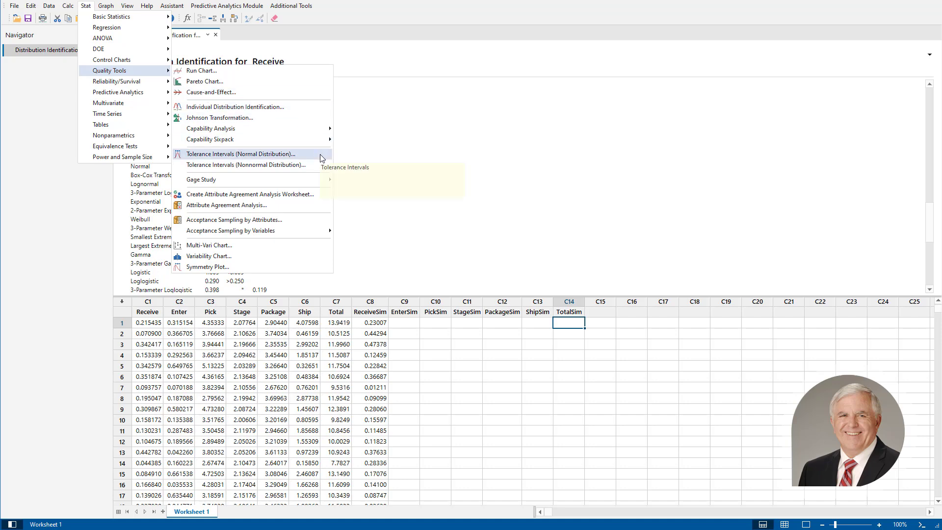
pyautogui.click(295, 107)
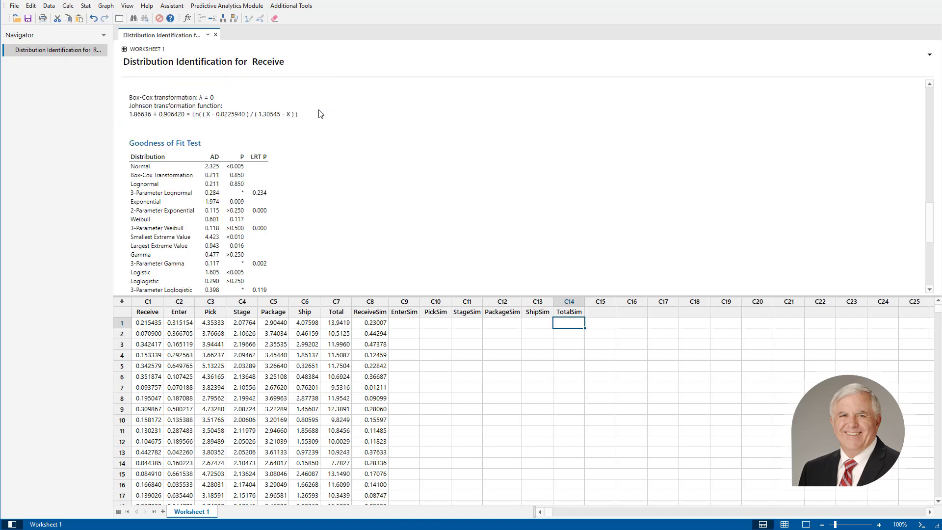
pyautogui.moveTo(495, 197); pyautogui.dragTo(471, 197)
pyautogui.press('BackSpace')
pyautogui.doubleClick(395, 196)
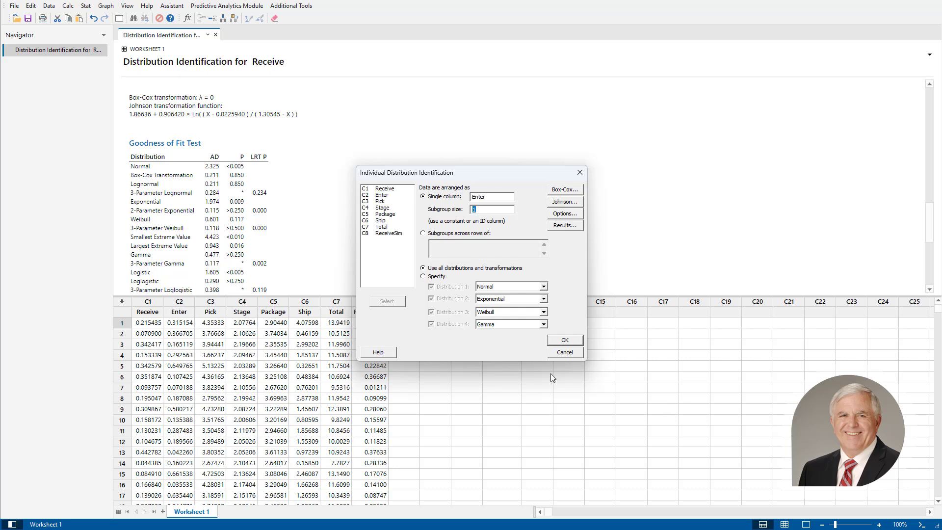
pyautogui.click(559, 339)
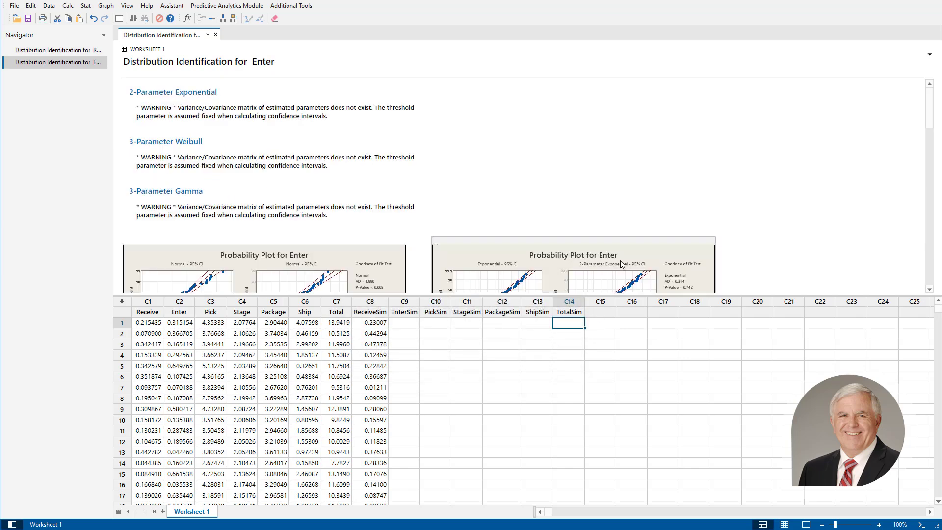
# Examine the goodness-of-fit results and distribution parameter estimates for Enter in the full output view, and return to the combined view
pyautogui.scroll(-5, 696, 197)
pyautogui.scroll(-8, 697, 199)
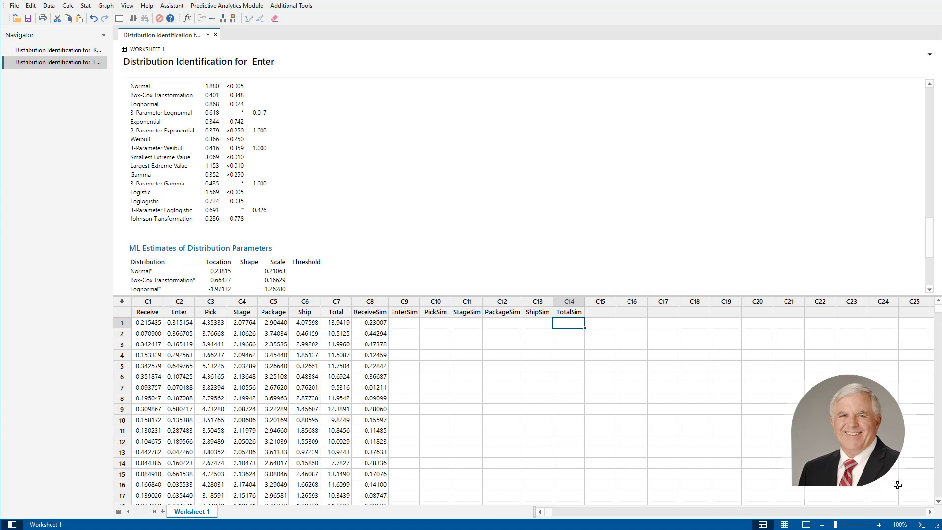
pyautogui.click(805, 524)
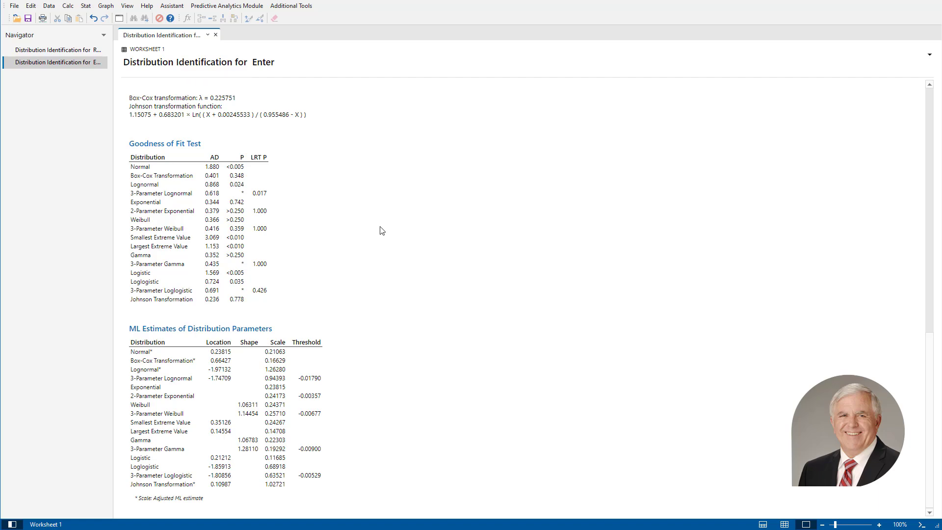
pyautogui.click(762, 525)
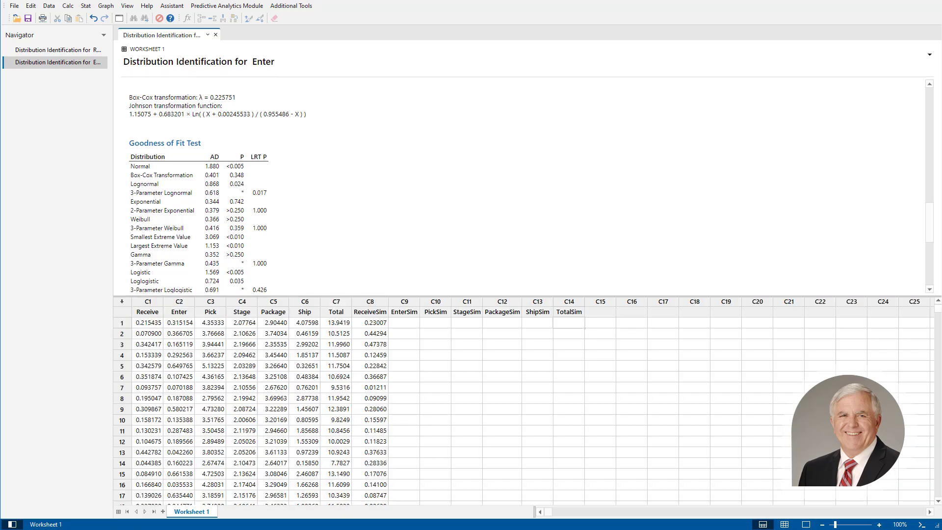
# Set up exponential random data with 1000 rows, stored in the EnterSim column
pyautogui.click(68, 6)
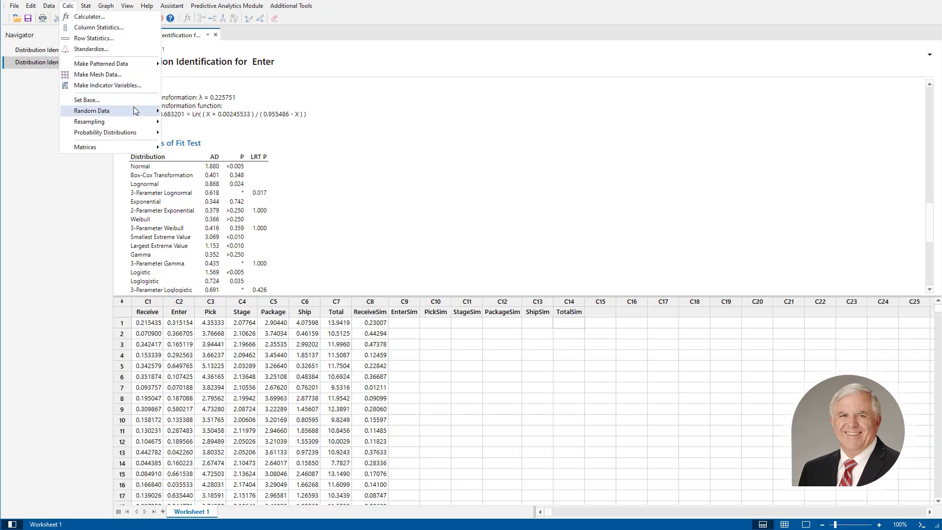
pyautogui.moveTo(134, 109)
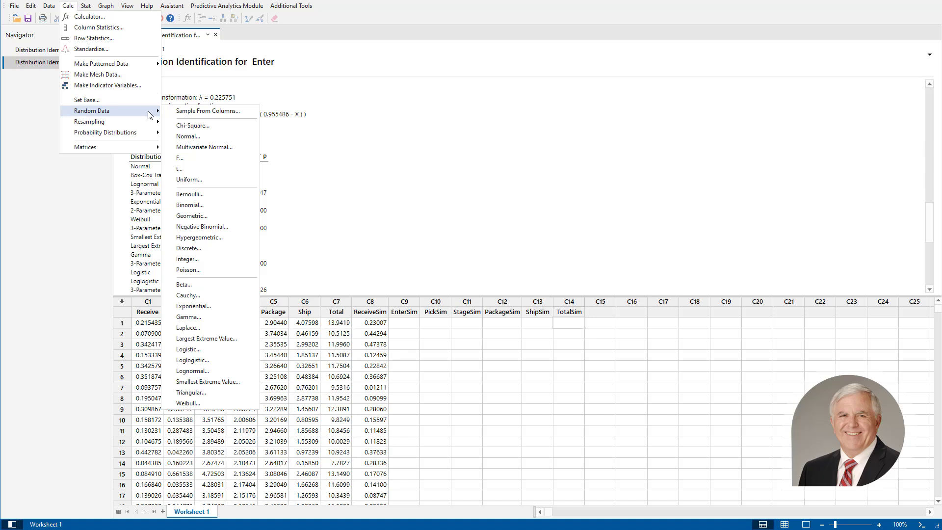
pyautogui.click(208, 306)
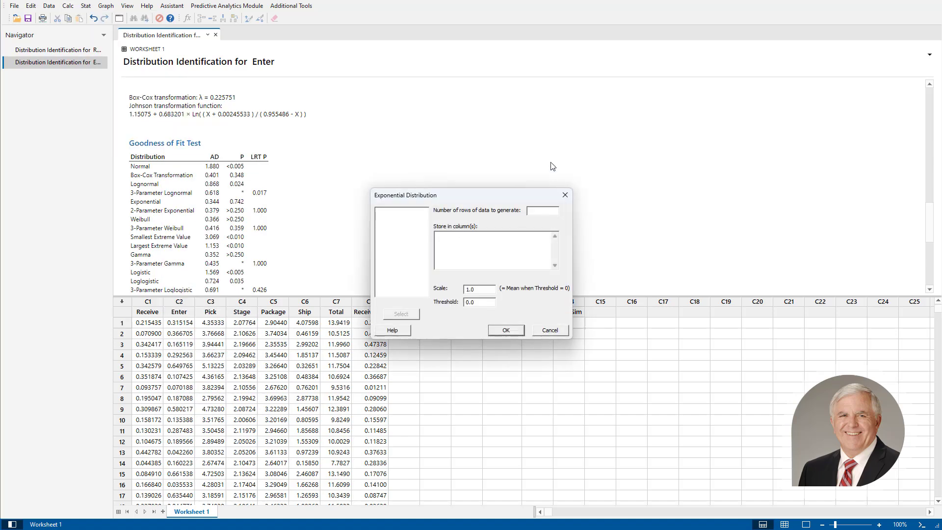
pyautogui.write('1000')
pyautogui.click(488, 244)
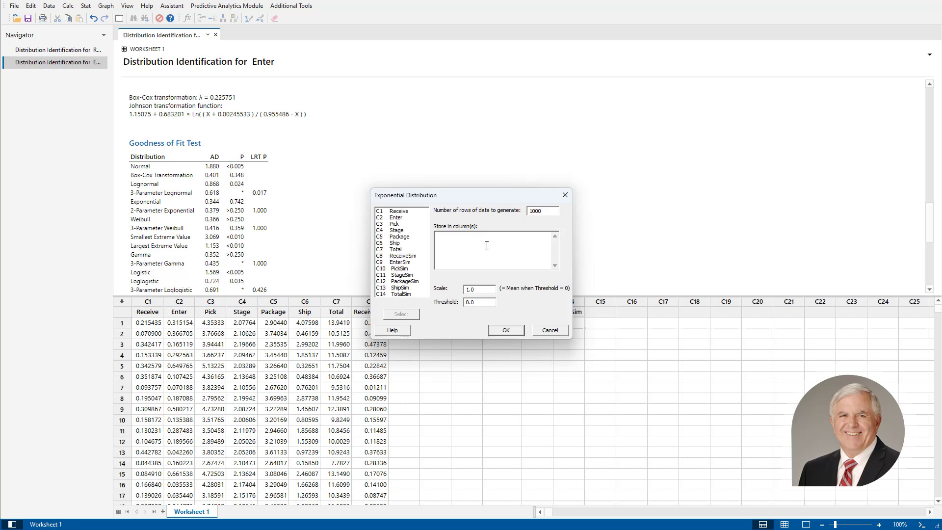
pyautogui.doubleClick(416, 263)
# Set the exponential scale to 0.23815 and generate the random data
pyautogui.moveTo(481, 292); pyautogui.dragTo(457, 293)
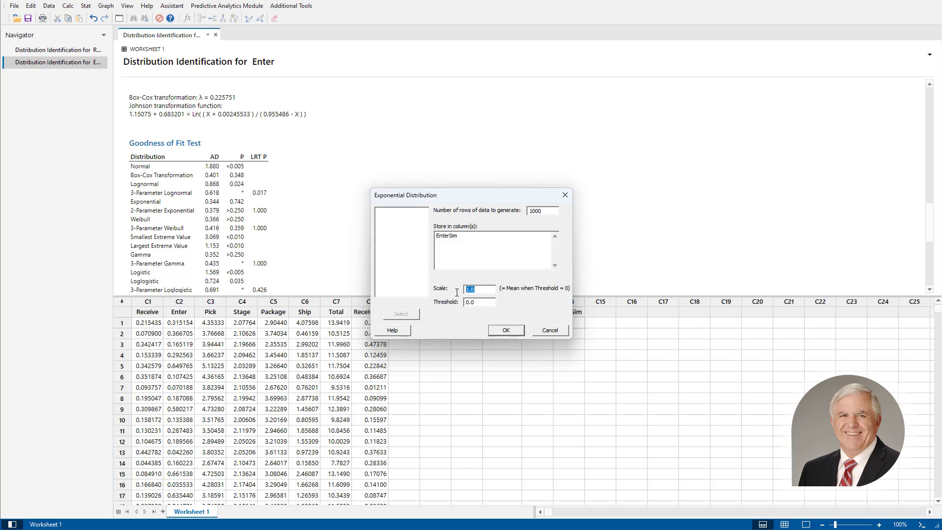
pyautogui.write('0.23815')
pyautogui.click(502, 331)
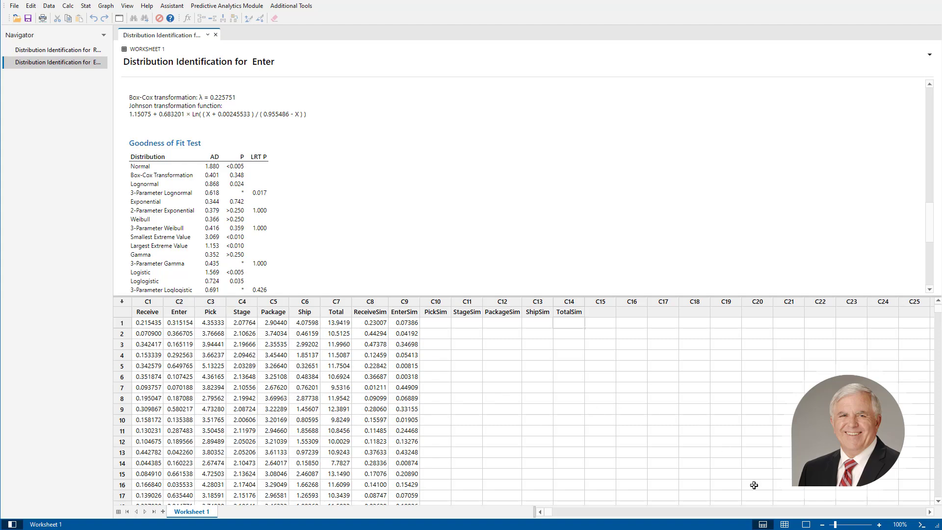
# Look through the simulated EnterSim values in the full worksheet, and return to the combined output and worksheet view
pyautogui.click(784, 523)
pyautogui.scroll(-20, 592, 385)
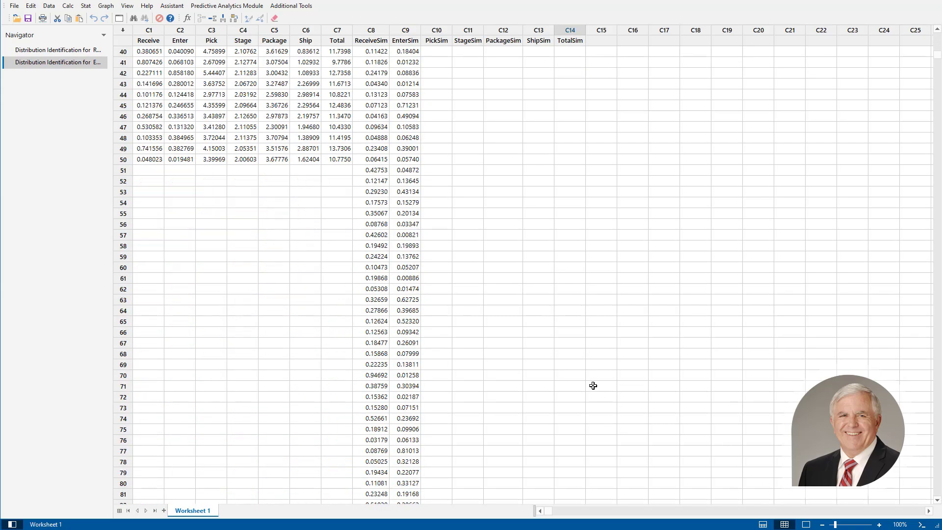
pyautogui.scroll(15, 592, 385)
pyautogui.scroll(15, 593, 385)
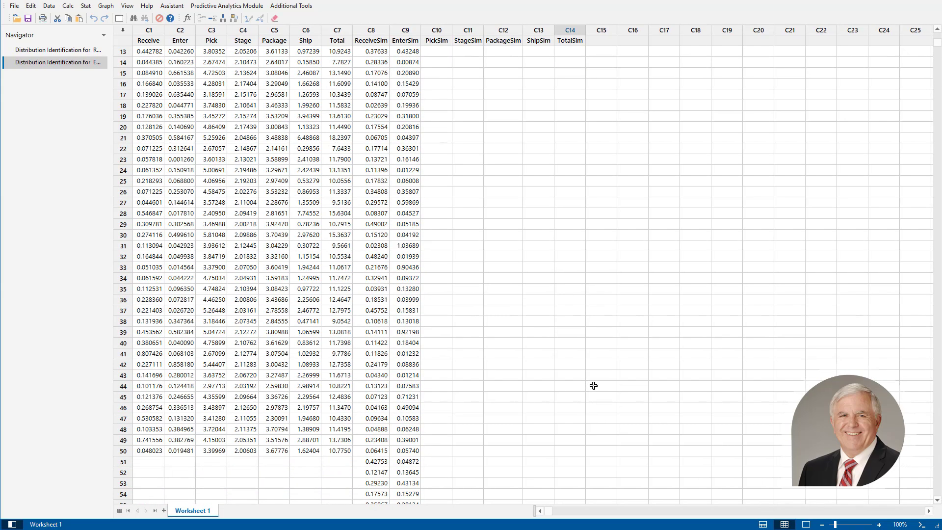
pyautogui.click(767, 526)
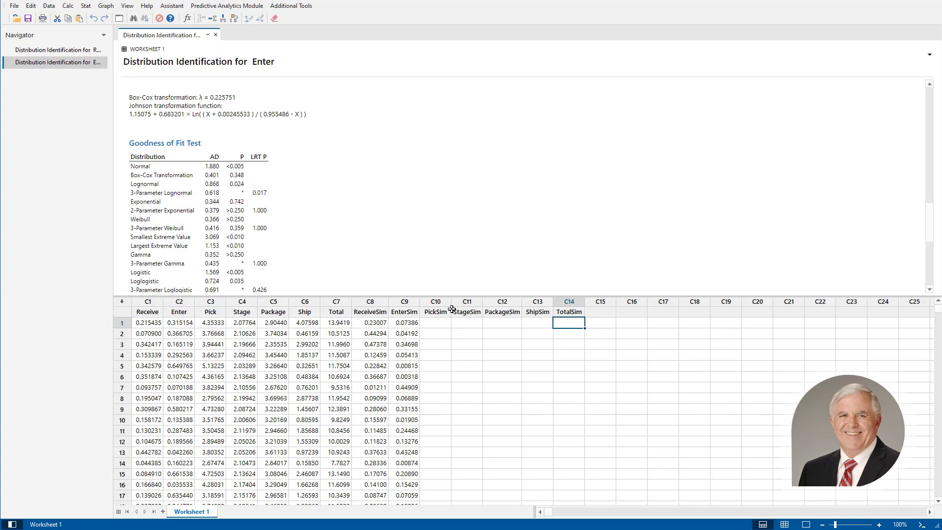